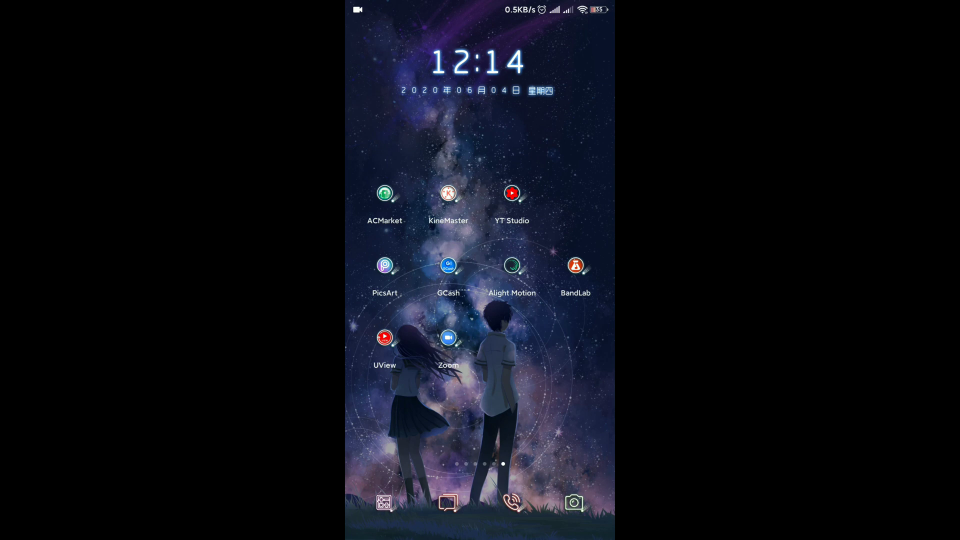
Launch Zoom and bring up the Settings tab showing the account profile entry
left_click(448, 339)
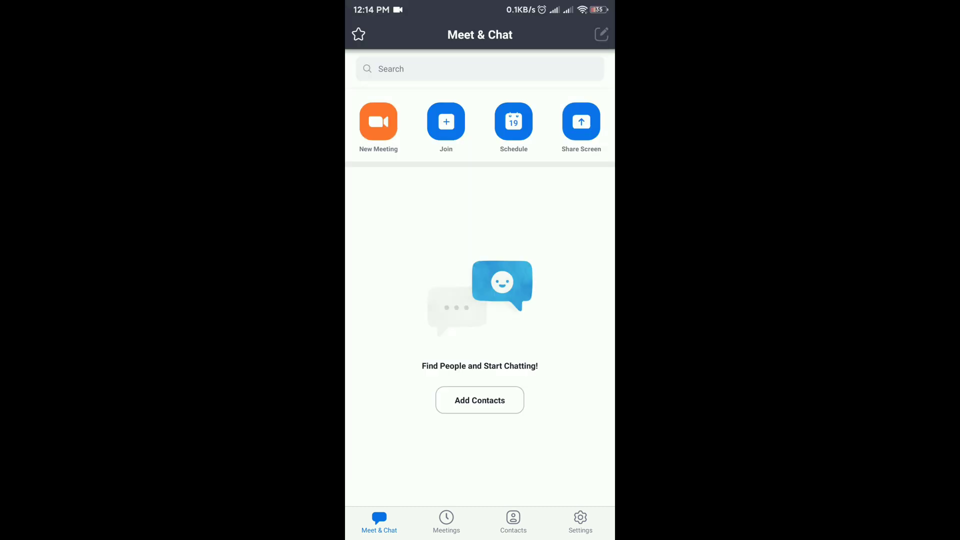
left_click(580, 522)
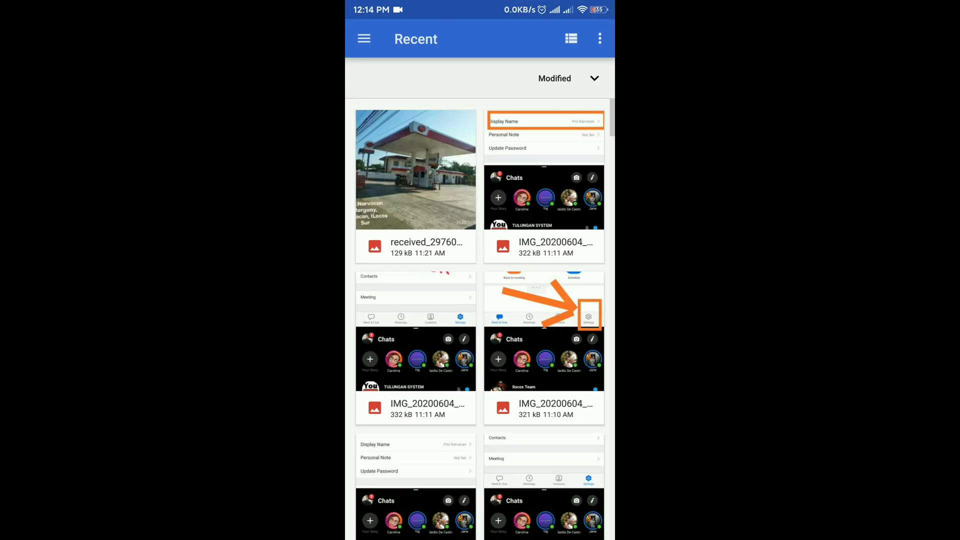
scroll(480, 319, "down", 3)
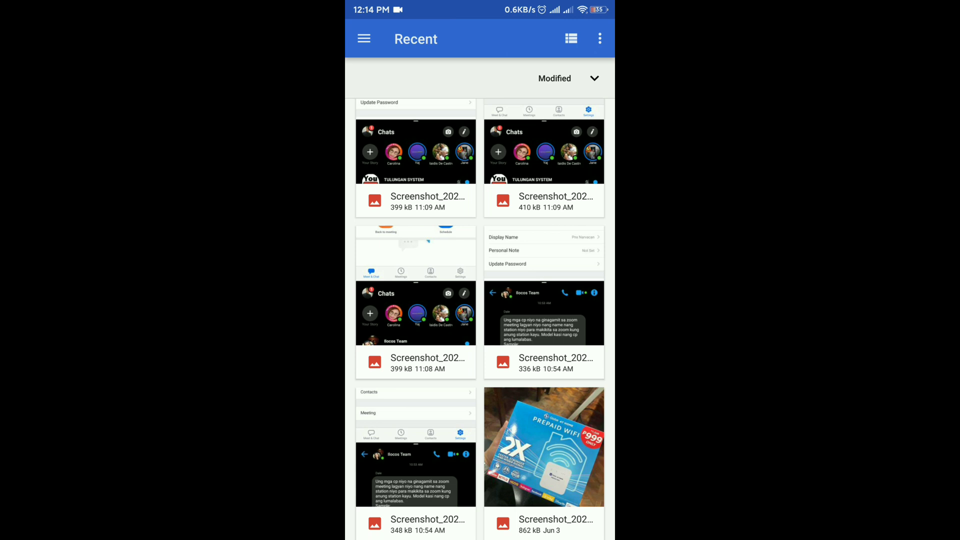
scroll(480, 319, "down", 2)
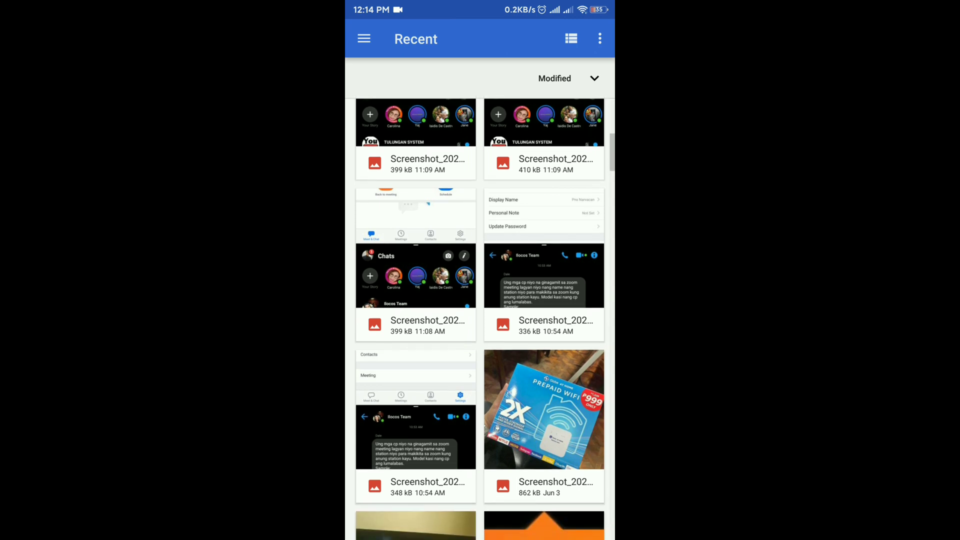
scroll(481, 318, "down", 1)
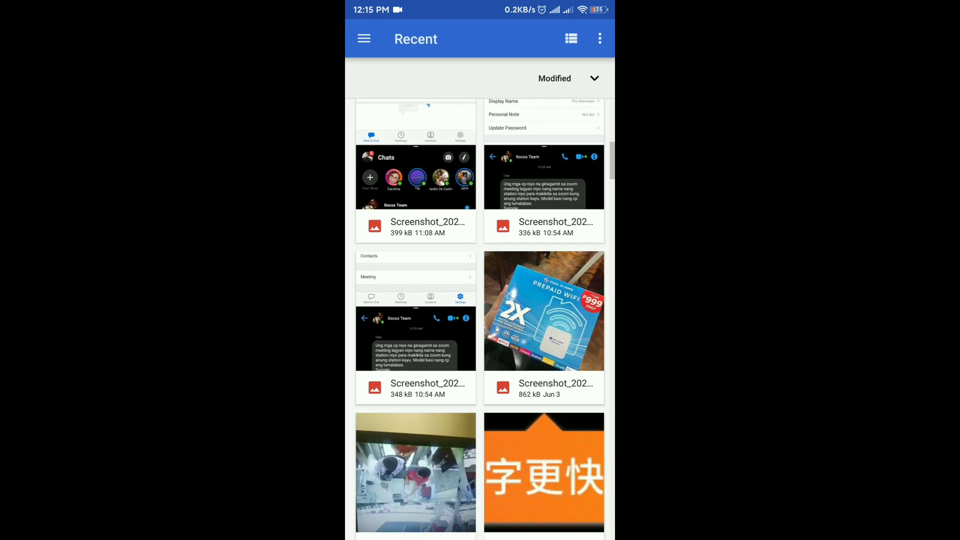
scroll(479, 319, "up", 2)
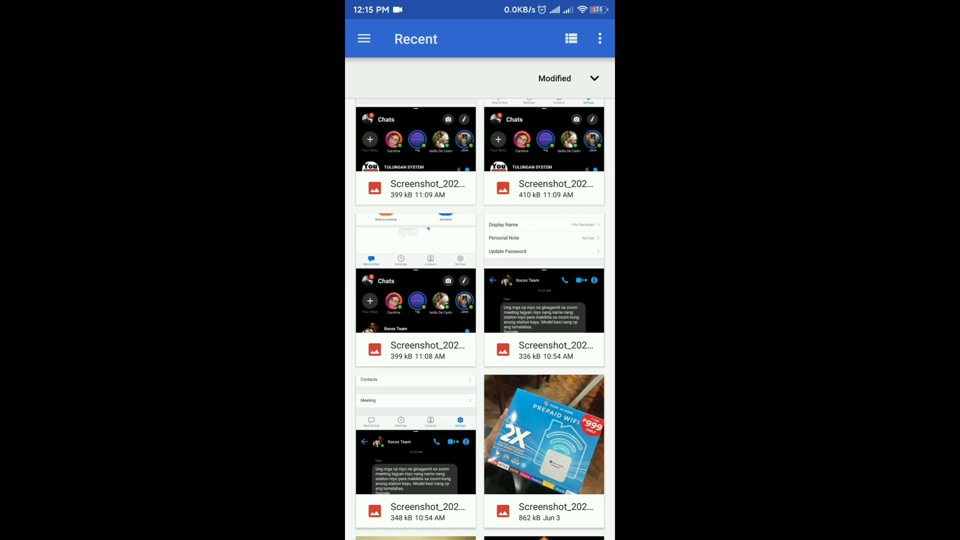
Choose the Prepaid WiFi box photo and confirm the crop to set it as the profile picture
left_click(544, 435)
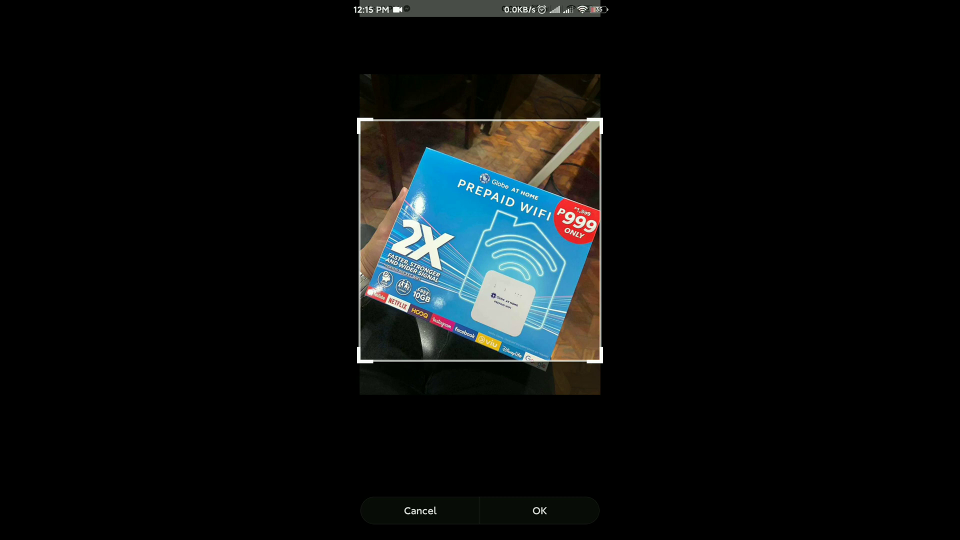
left_click(539, 510)
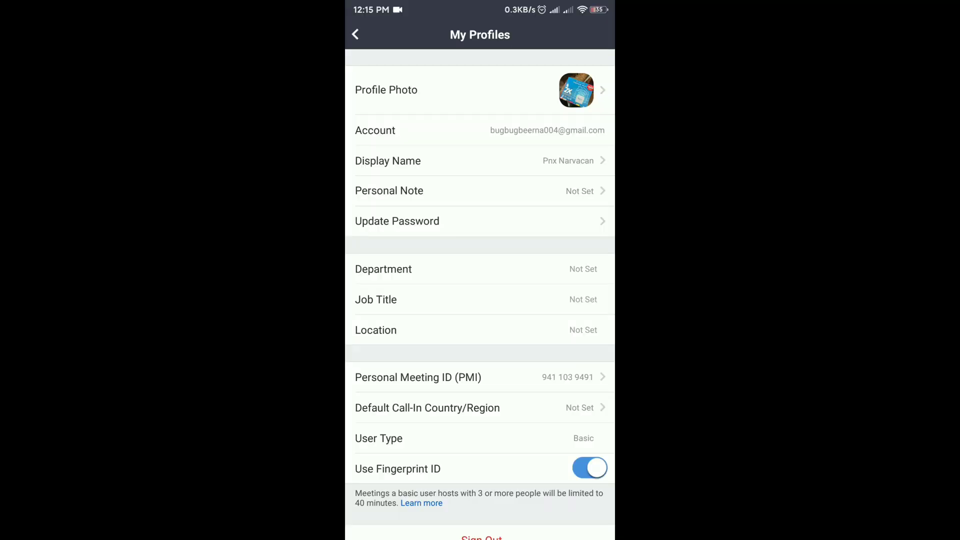
left_click(479, 161)
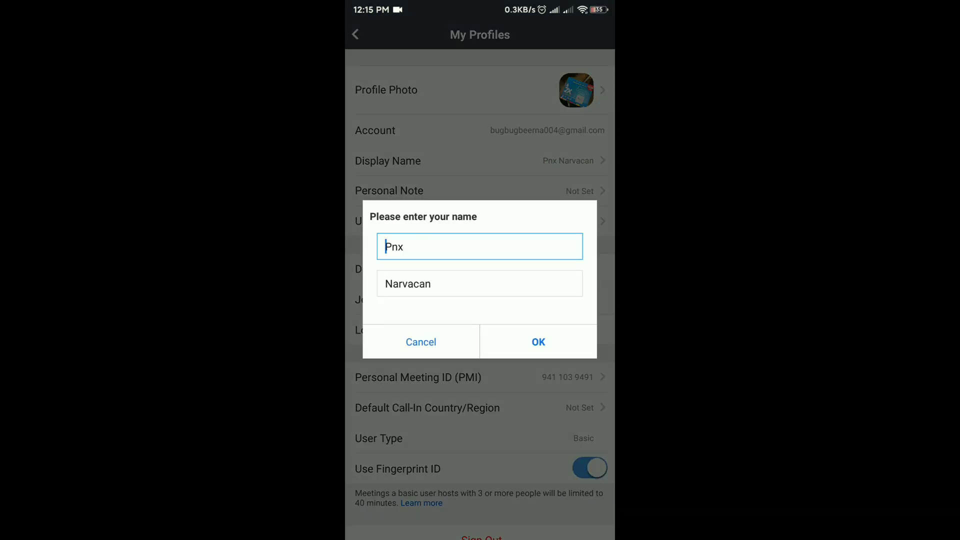
left_click(431, 283)
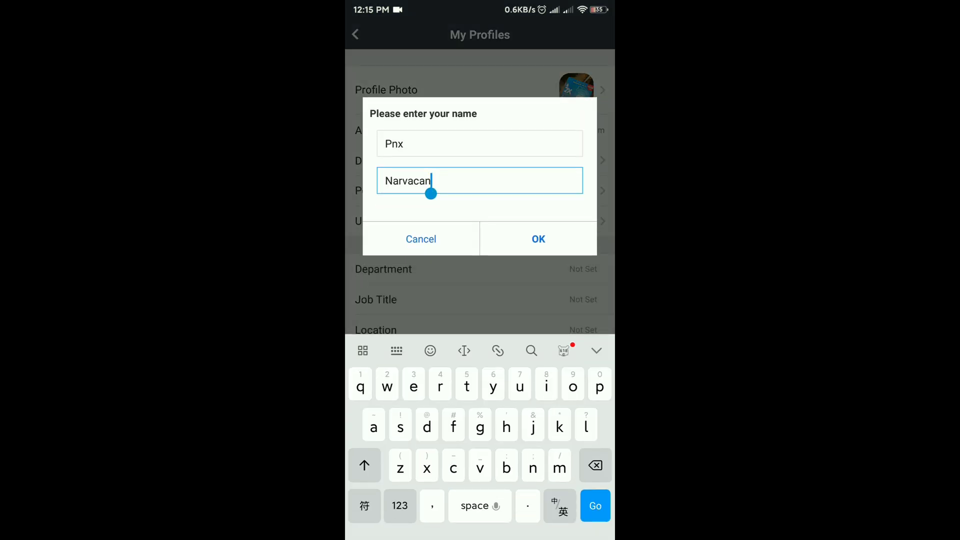
key("BackSpace")
key("BackSpace")
key("BackSpace")
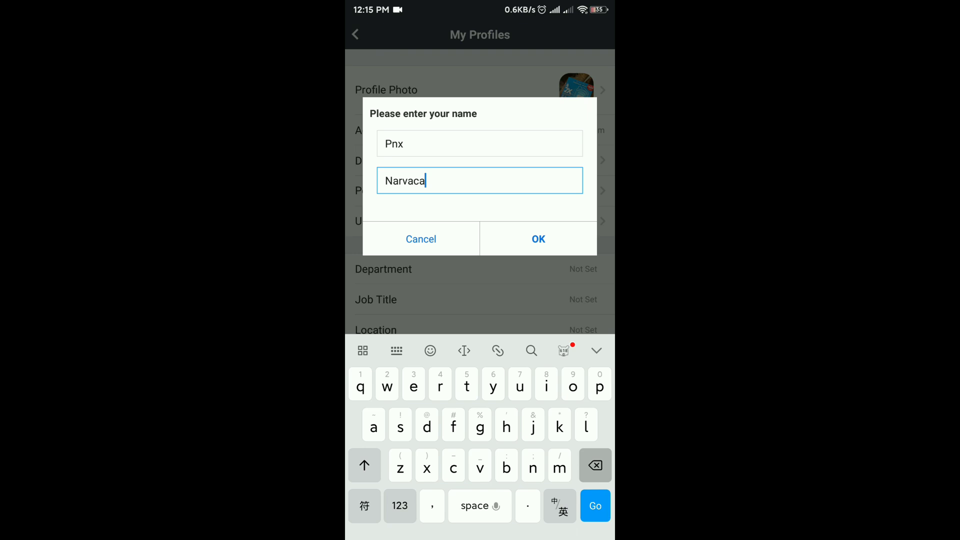
left_click(404, 143)
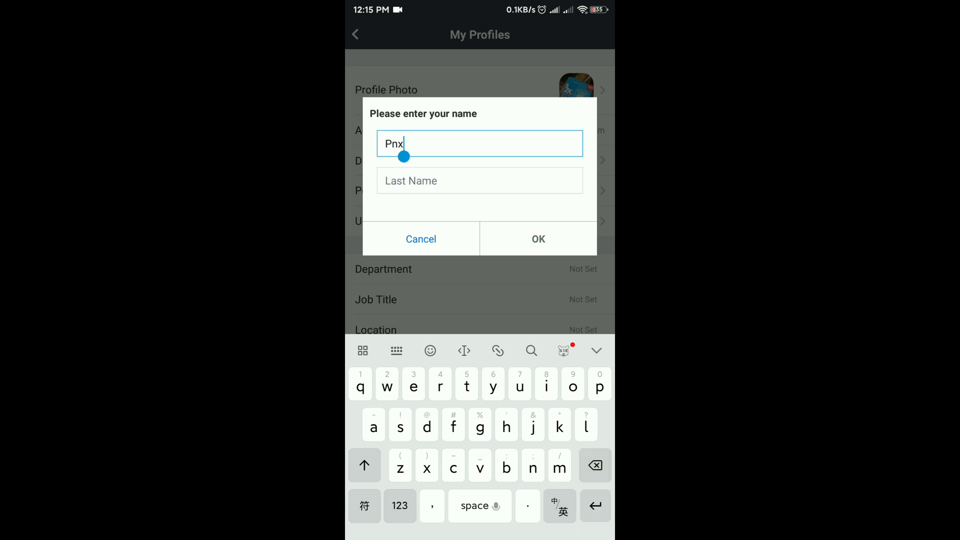
key("BackSpace")
key("BackSpace")
key("BackSpace")
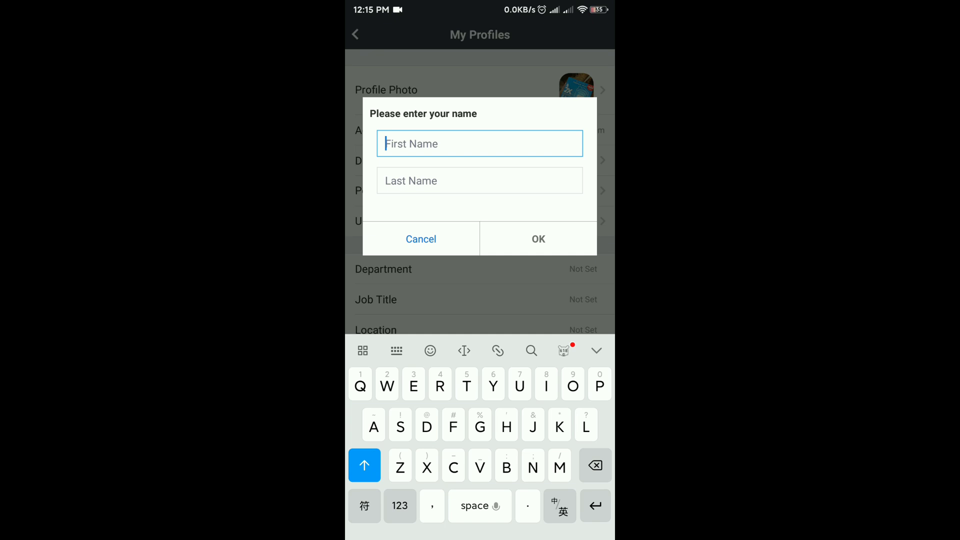
left_click(421, 239)
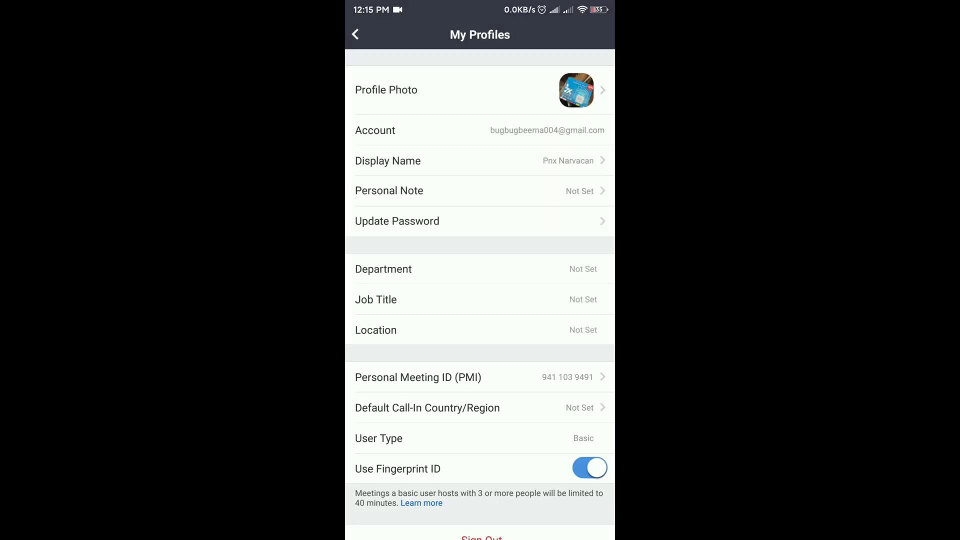
Go back from the profile to Settings and switch to the Meet & Chat home screen
key("Escape")
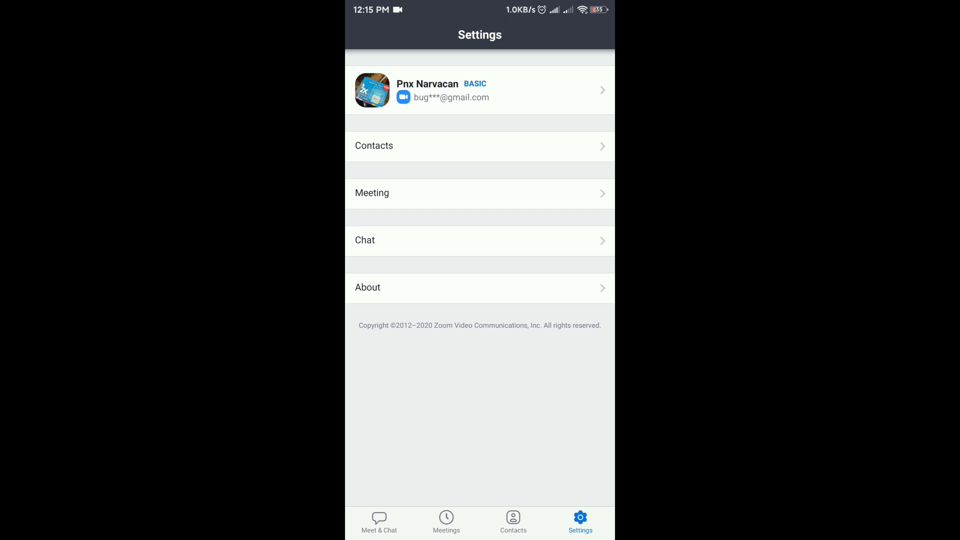
left_click(379, 522)
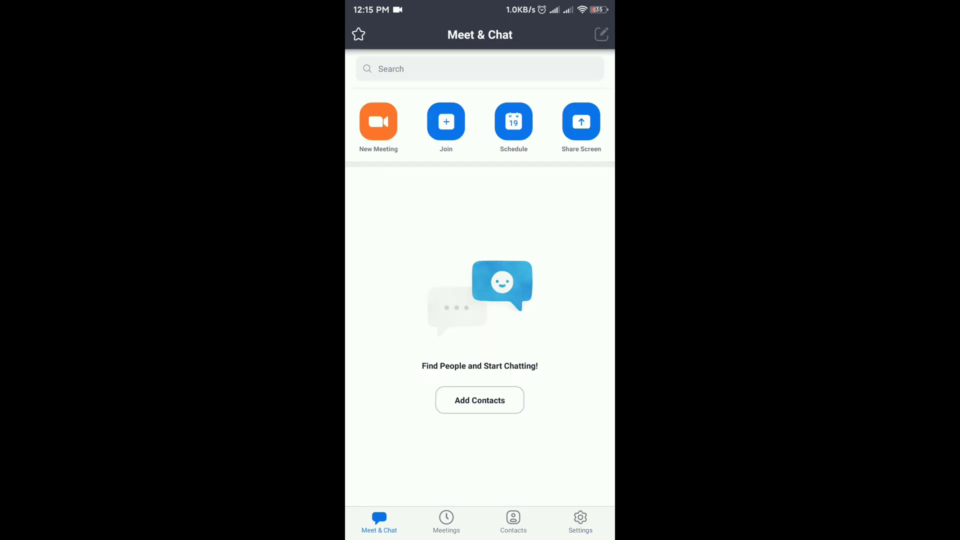